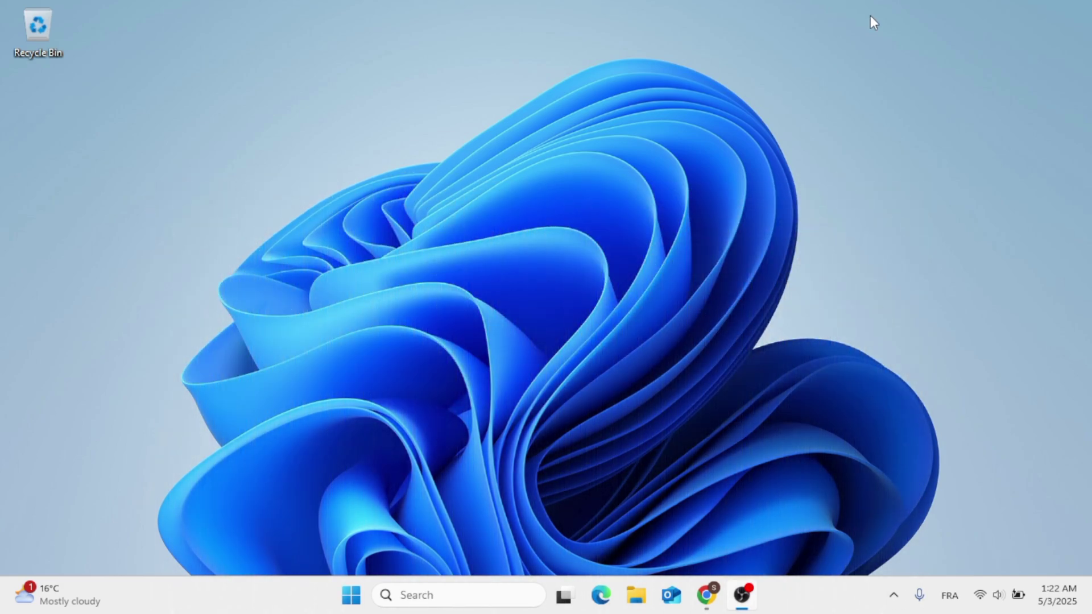
# - Search Windows for 'troubleshoot' and open the Troubleshoot settings best match
pyautogui.click(438, 603)
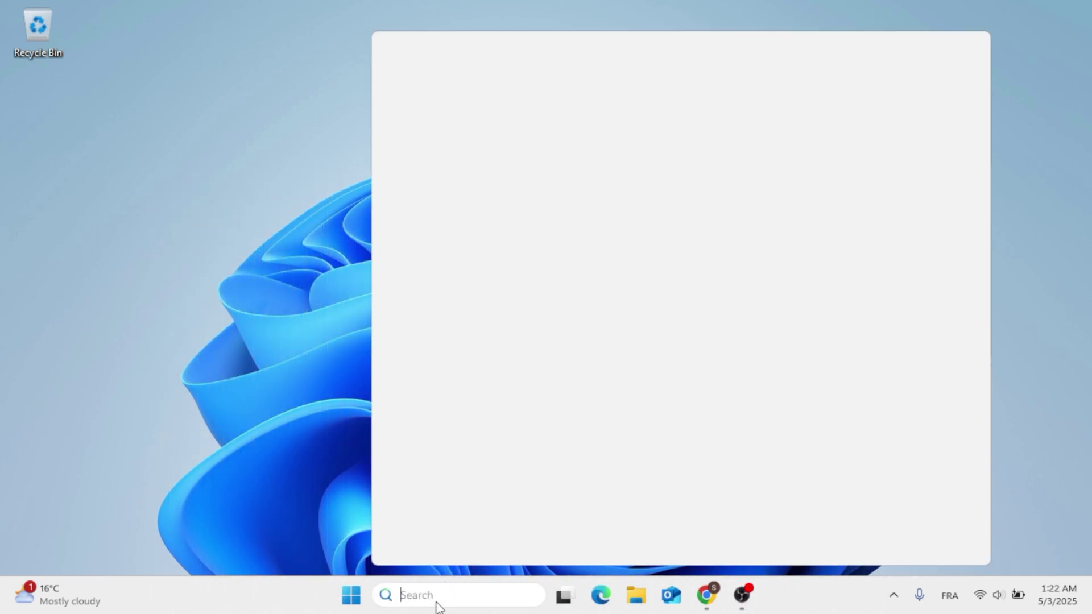
pyautogui.write('troub')
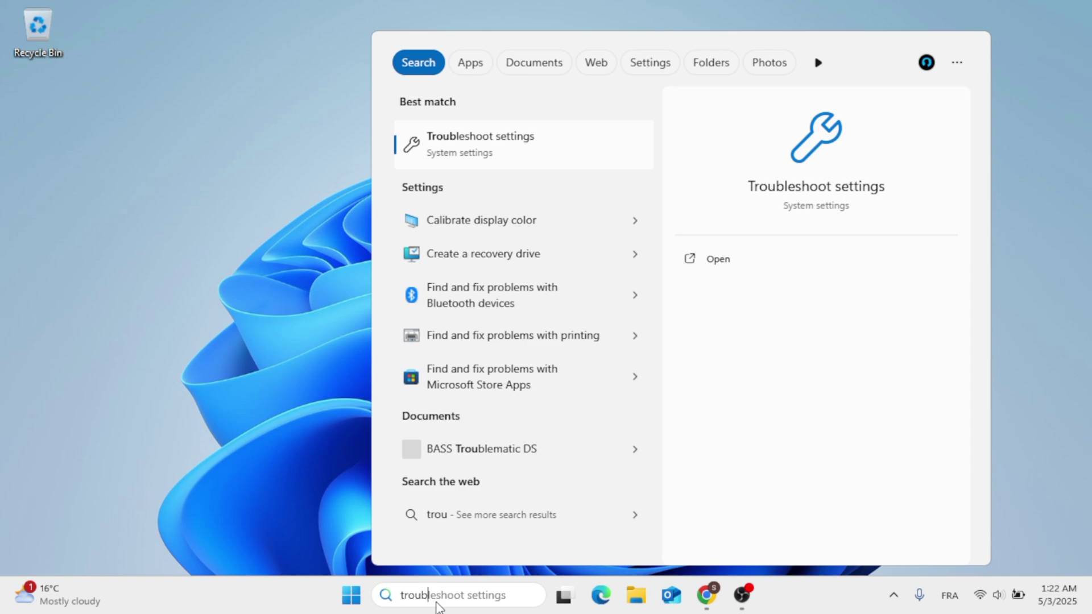
pyautogui.write('leshoot')
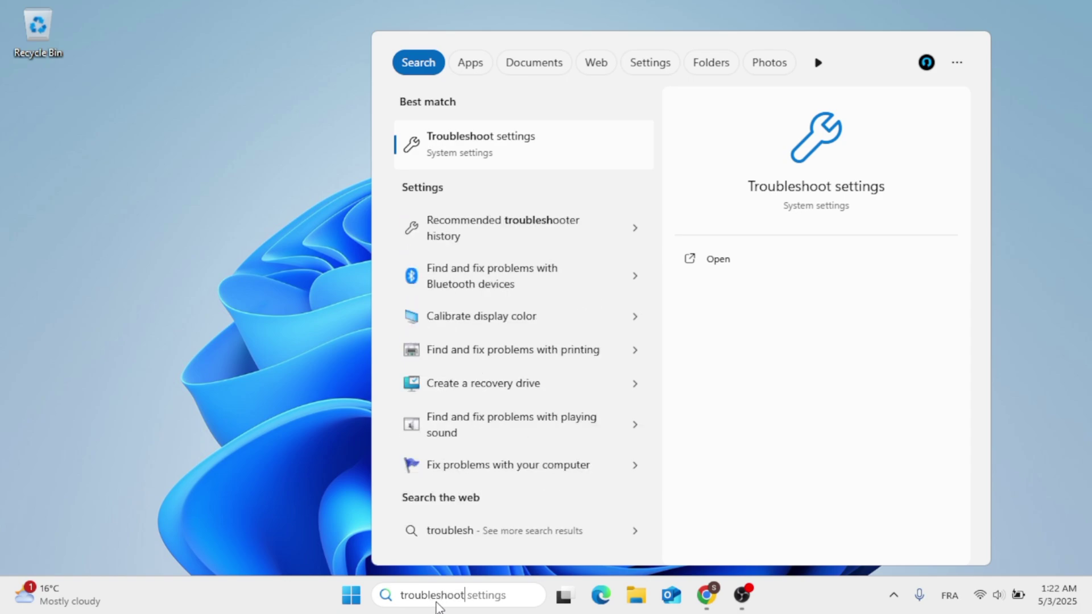
pyautogui.click(755, 270)
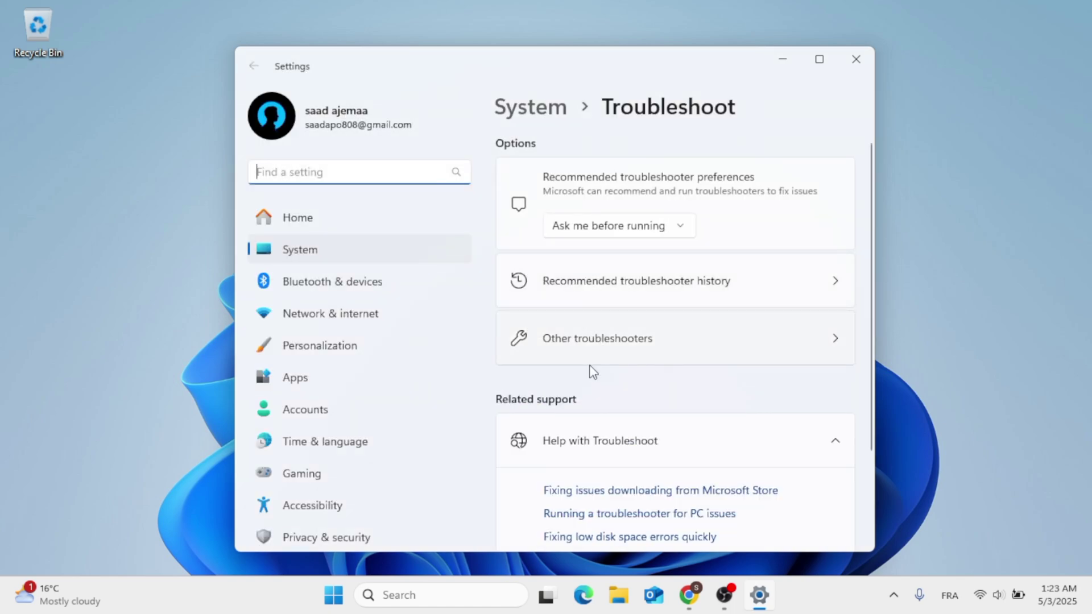
# - Run the Windows Update troubleshooter for 'I can't download, install, or uninstall an update' and minimize Get Help
pyautogui.click(615, 342)
pyautogui.scroll(-3, 614, 345)
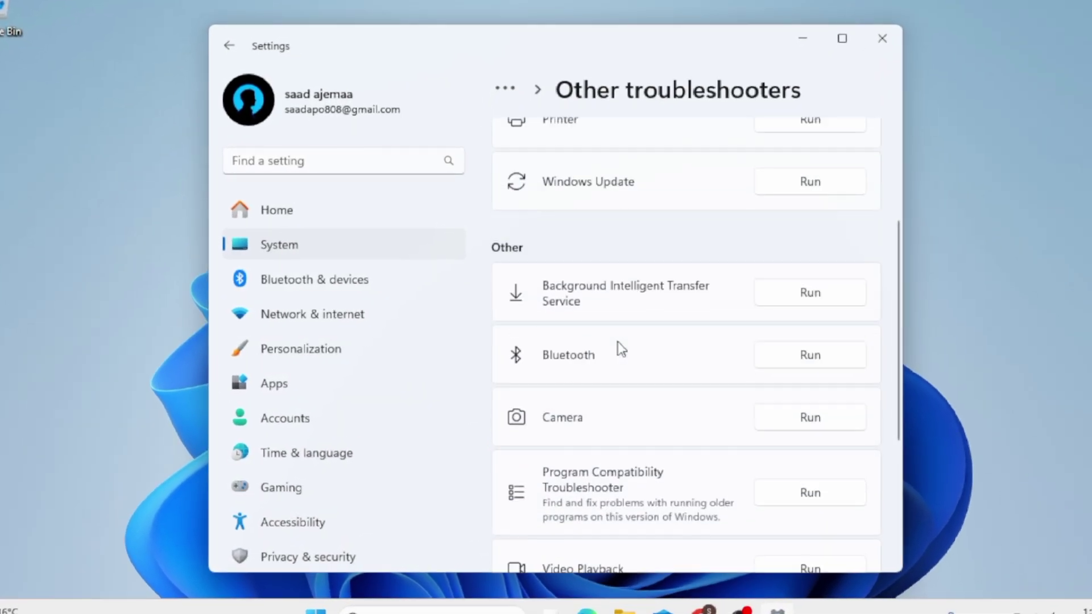
pyautogui.scroll(1, 676, 232)
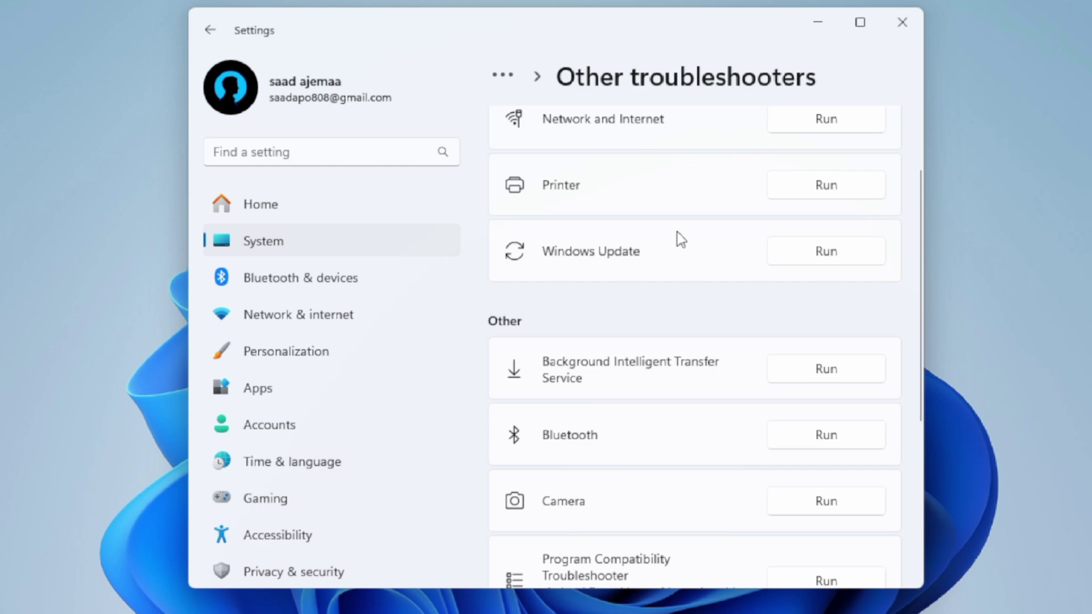
pyautogui.click(778, 274)
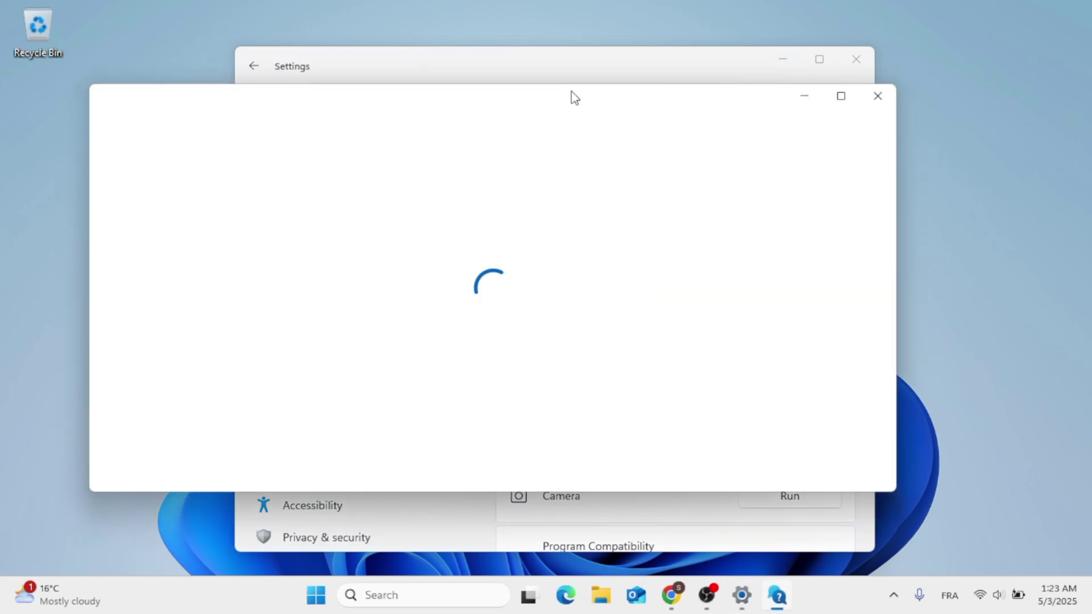
pyautogui.moveTo(573, 97); pyautogui.dragTo(652, 101)
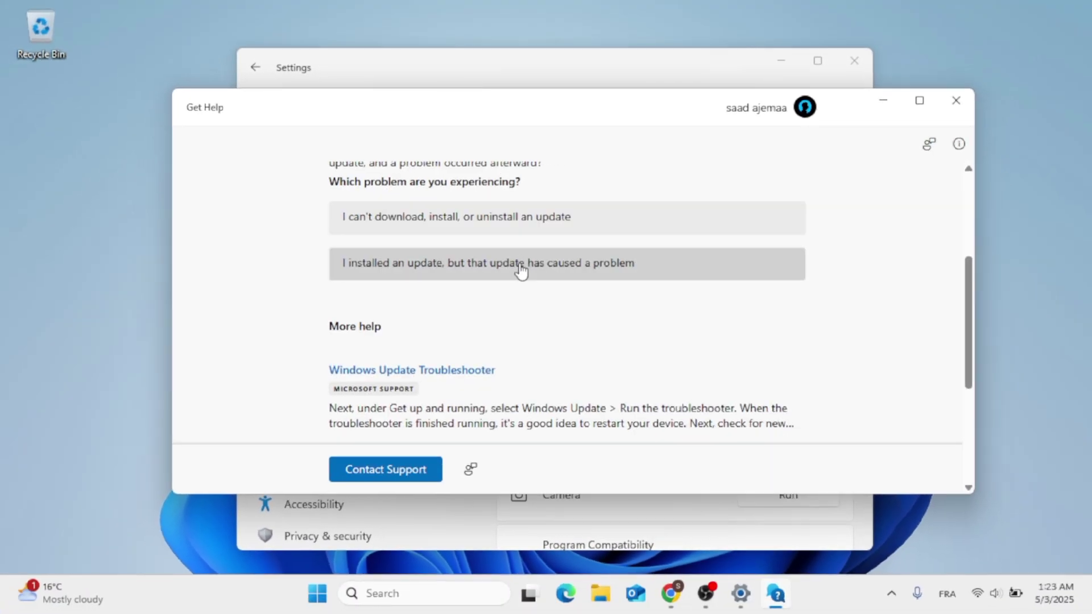
pyautogui.click(512, 214)
pyautogui.click(452, 261)
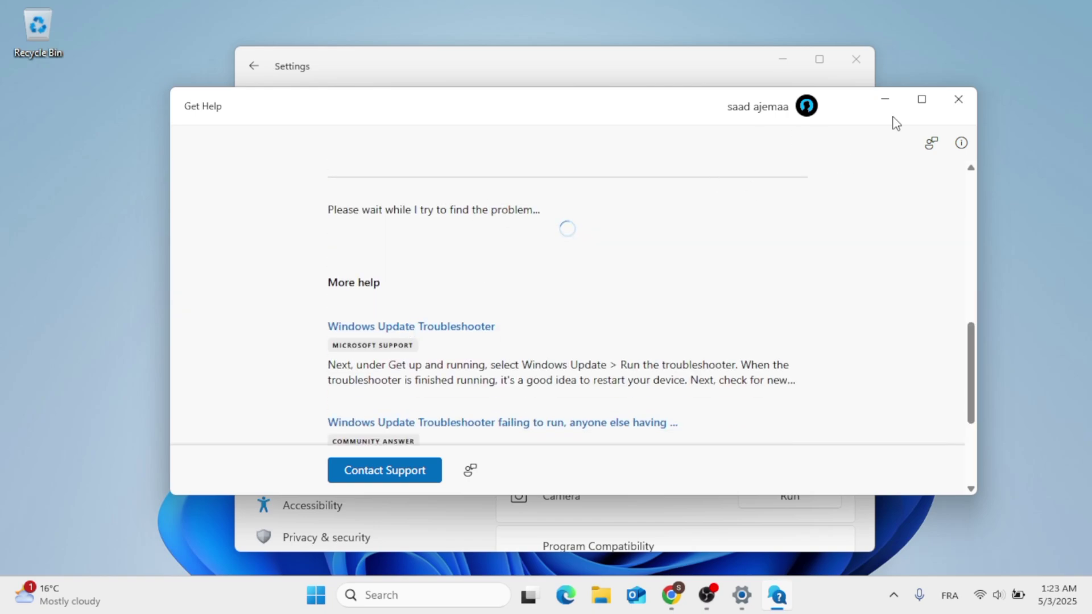
pyautogui.click(884, 99)
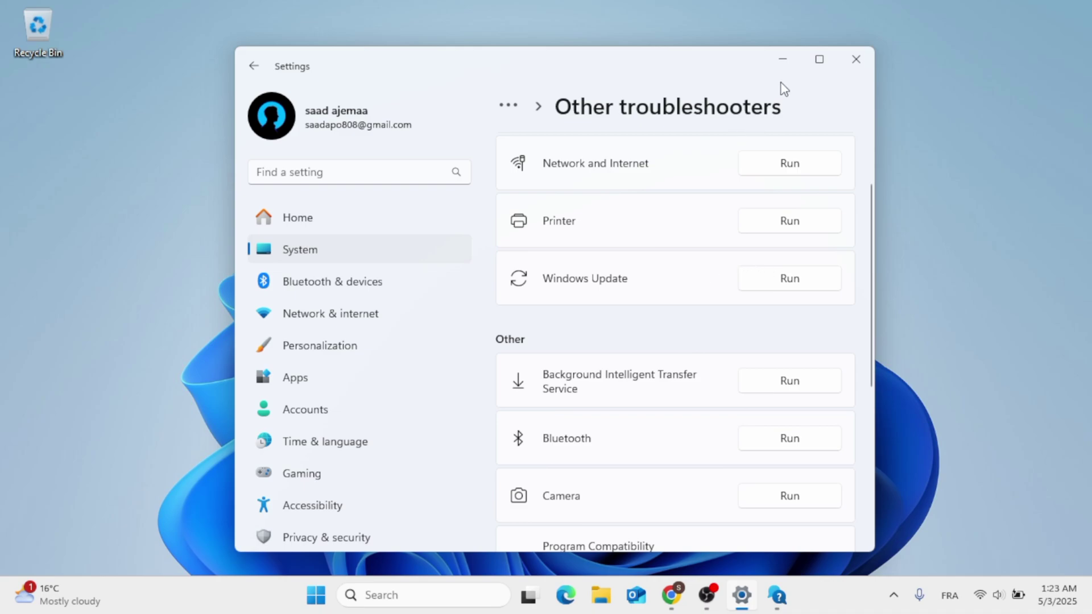
# - Close Settings and launch Command Prompt as administrator from a 'cmd' search
pyautogui.click(855, 67)
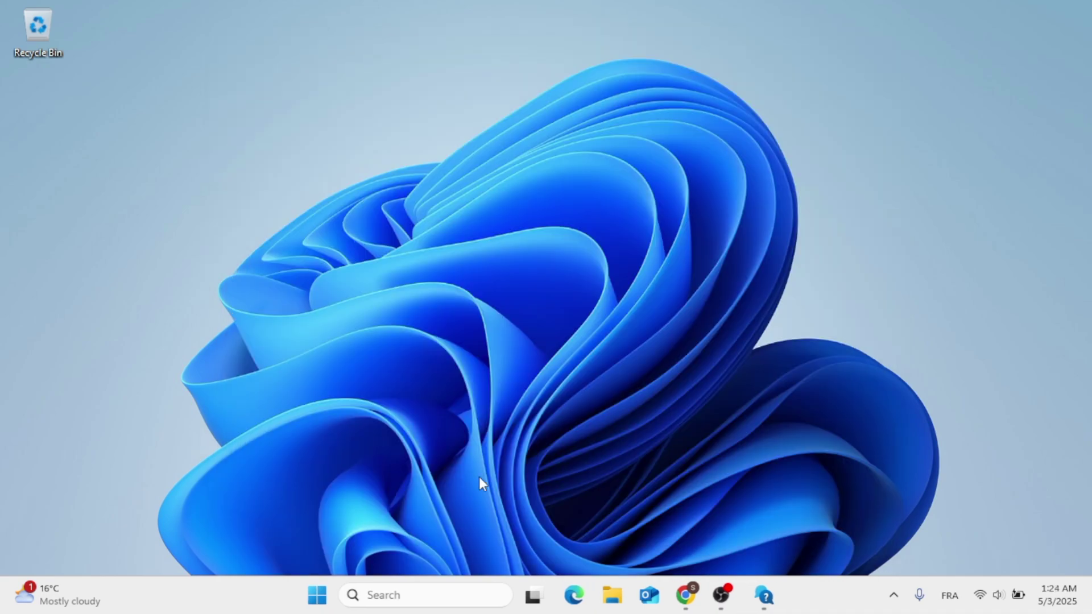
pyautogui.click(402, 594)
pyautogui.write('dm')
pyautogui.write('d')
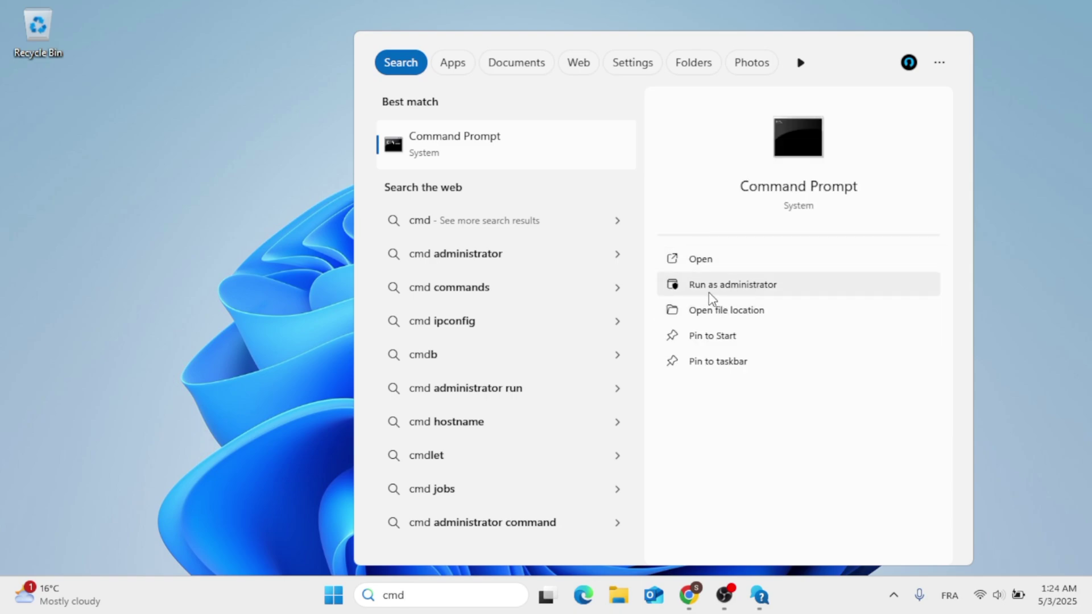
pyautogui.click(704, 286)
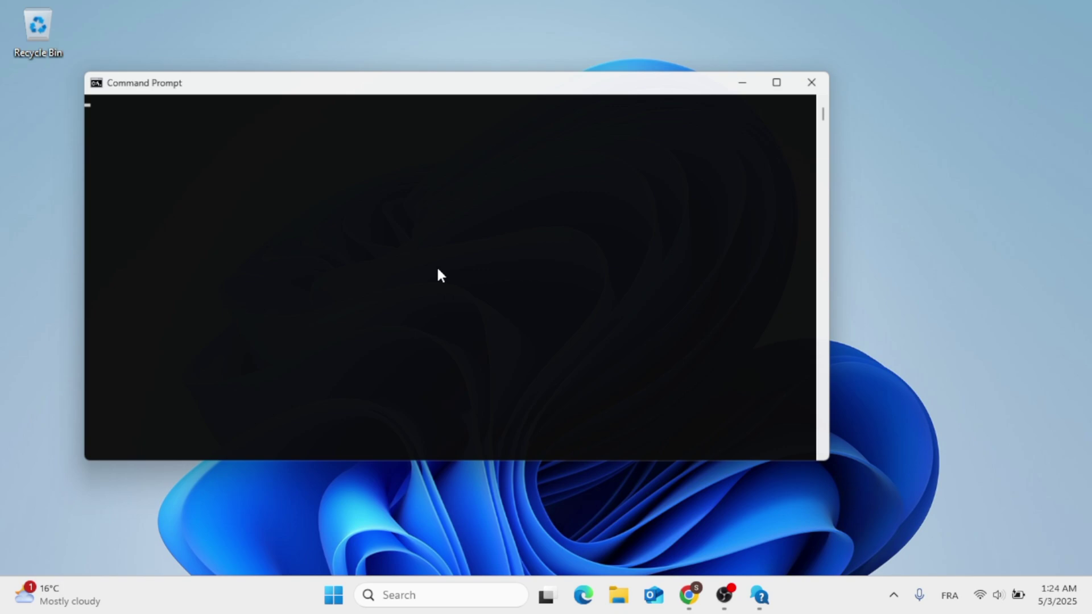
# - Paste and run Dism /Online /Cleanup-Image /RestoreHealth in the console, letting it reach 100%
pyautogui.moveTo(456, 80); pyautogui.dragTo(532, 94)
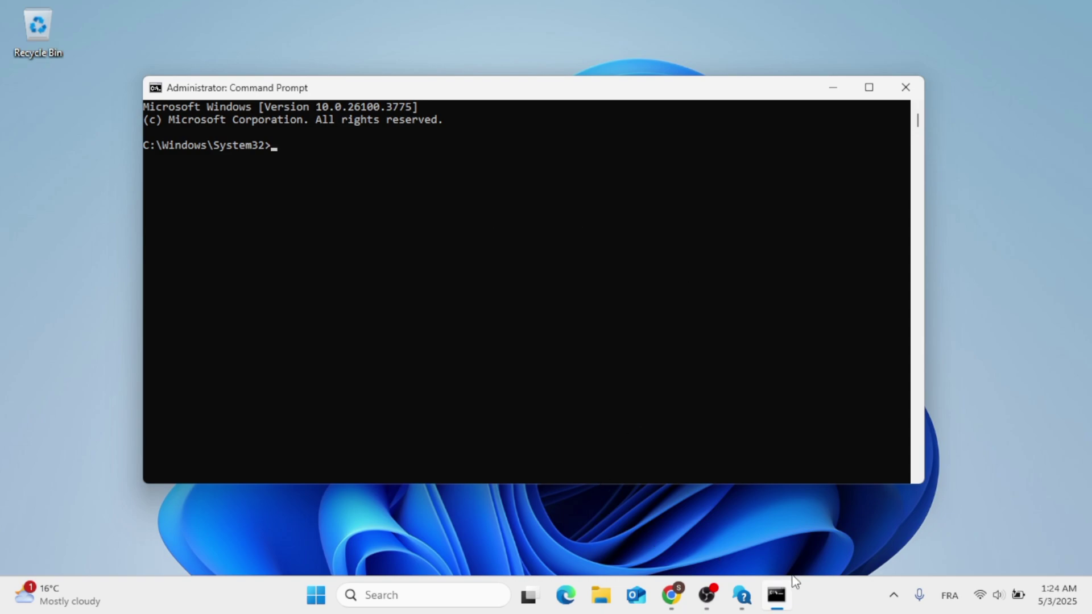
pyautogui.click(707, 594)
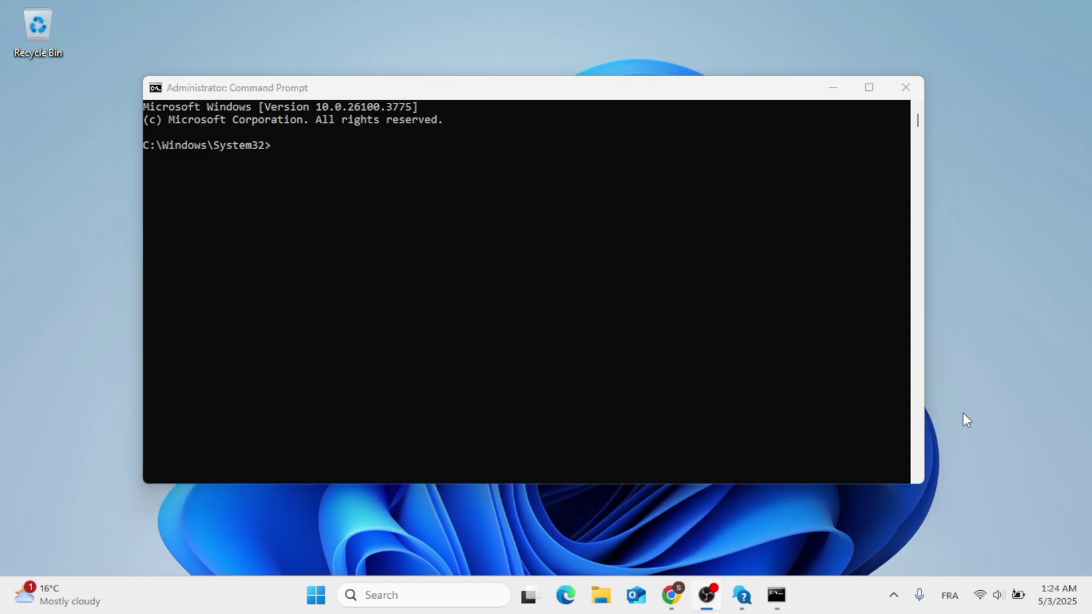
pyautogui.click(459, 247)
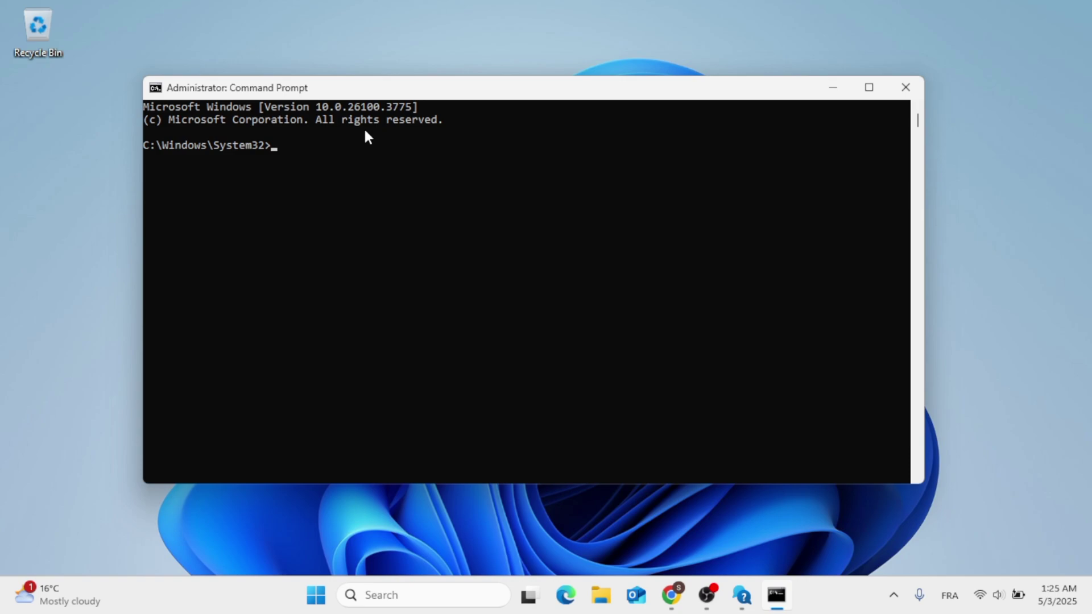
pyautogui.write('Dism /Online /Cleanup-Image /RestoreHealth')
pyautogui.press('Return')
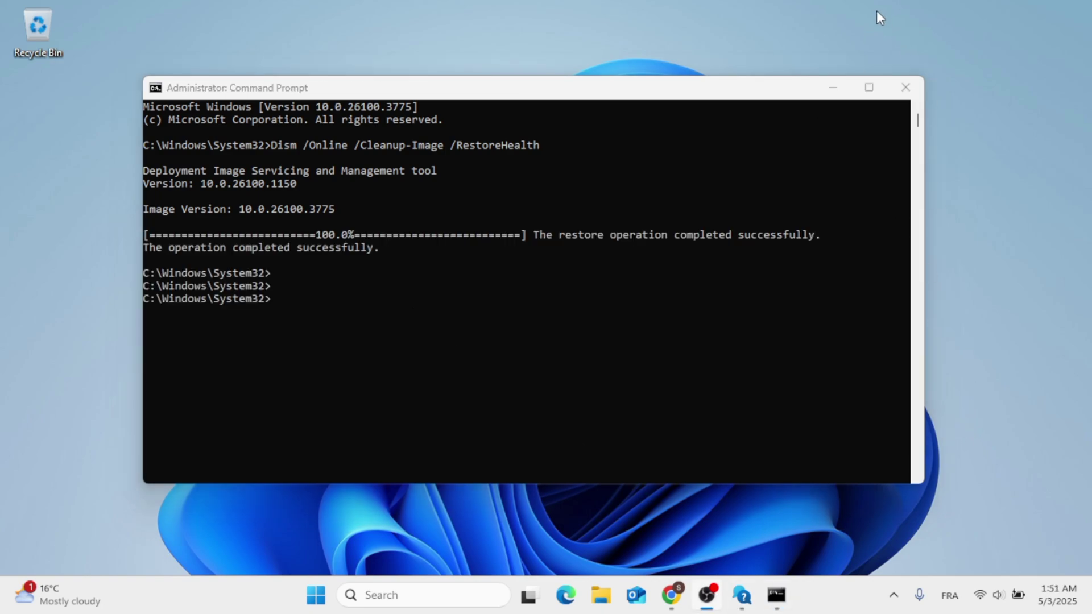
# - Run sfc /scannow until verification reaches 100% with no integrity violations
pyautogui.click(546, 191)
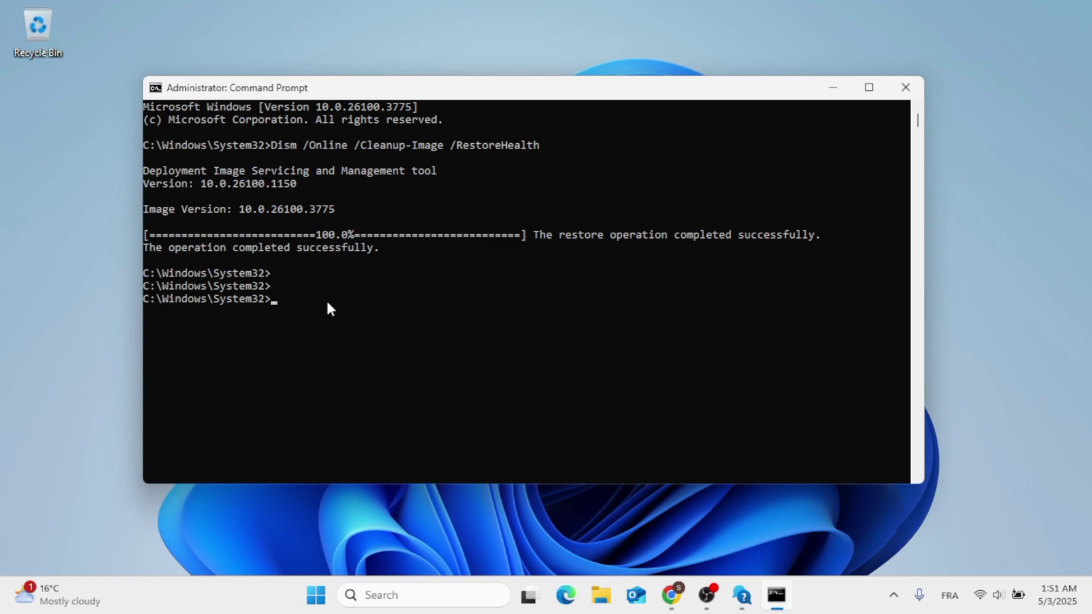
pyautogui.write('sfc /scann')
pyautogui.write('ow')
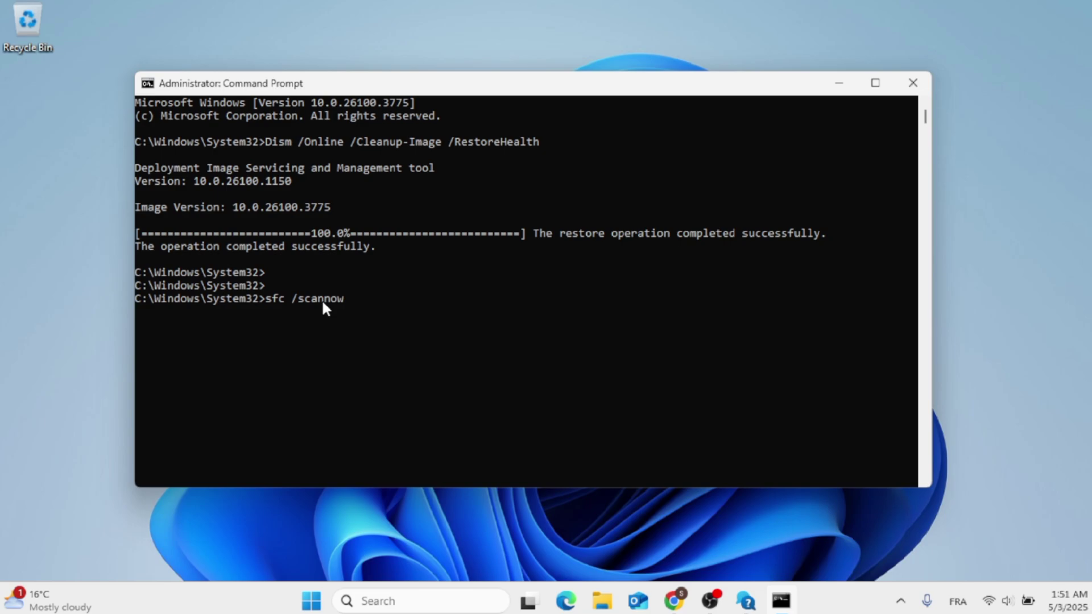
pyautogui.press('Return')
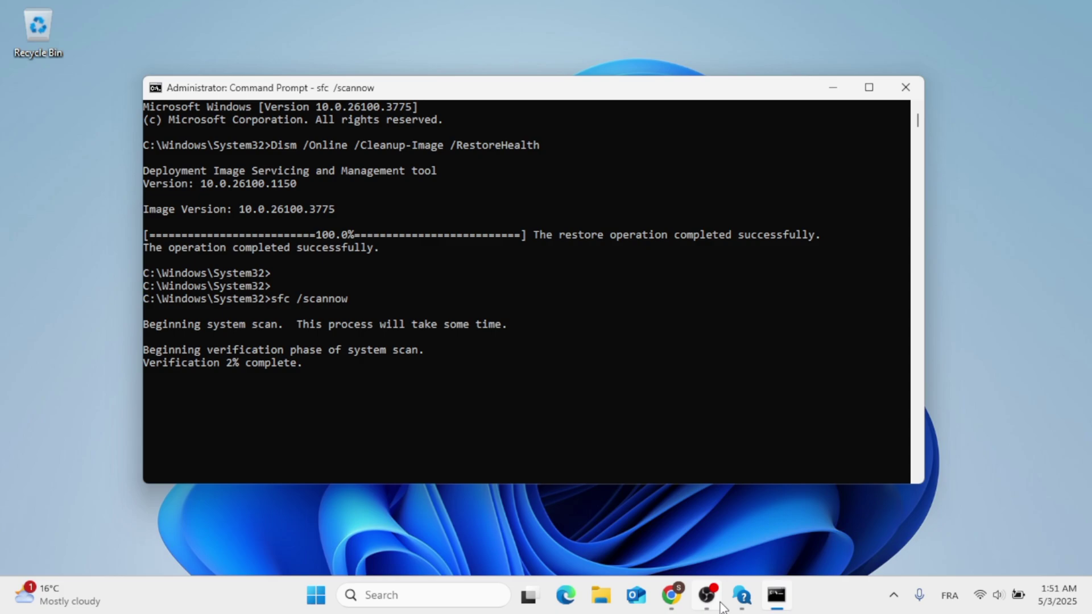
pyautogui.click(1013, 400)
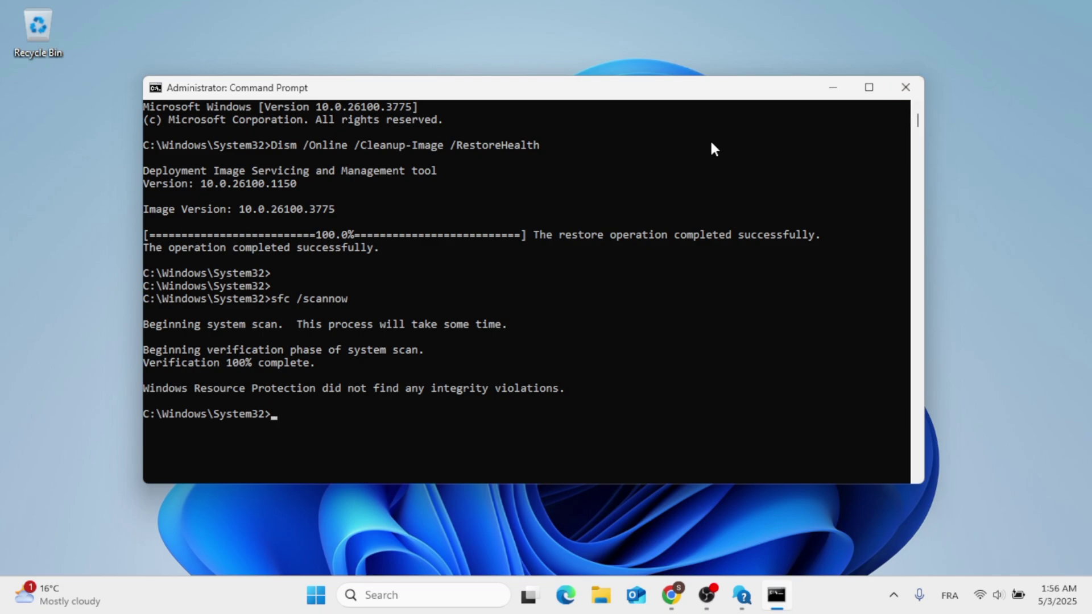
# - Close the admin Command Prompt and choose Restart from the Start menu's Power options
pyautogui.click(906, 88)
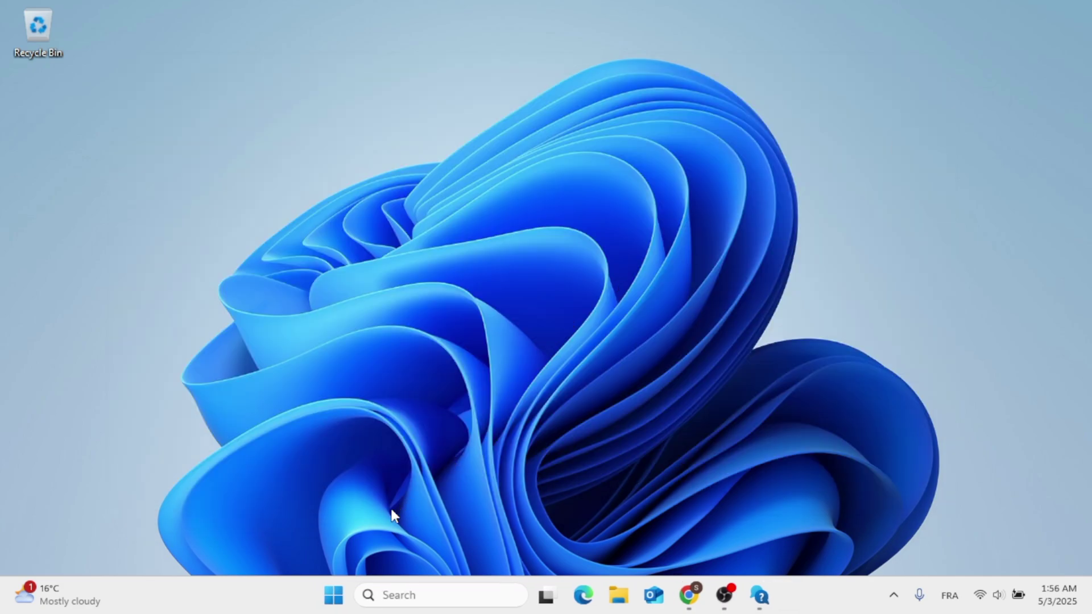
pyautogui.click(321, 588)
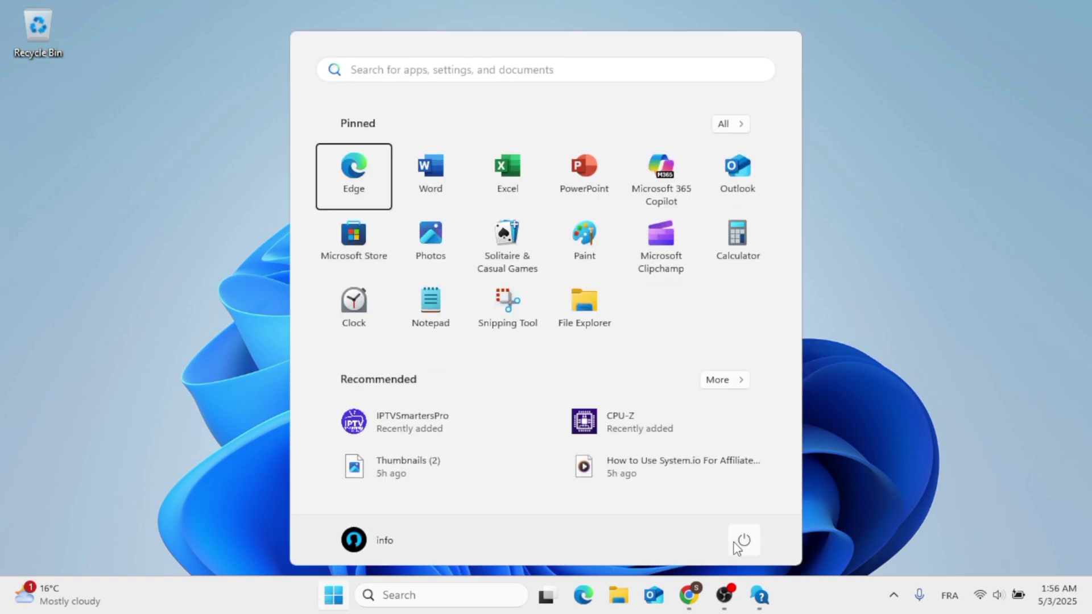
pyautogui.click(739, 543)
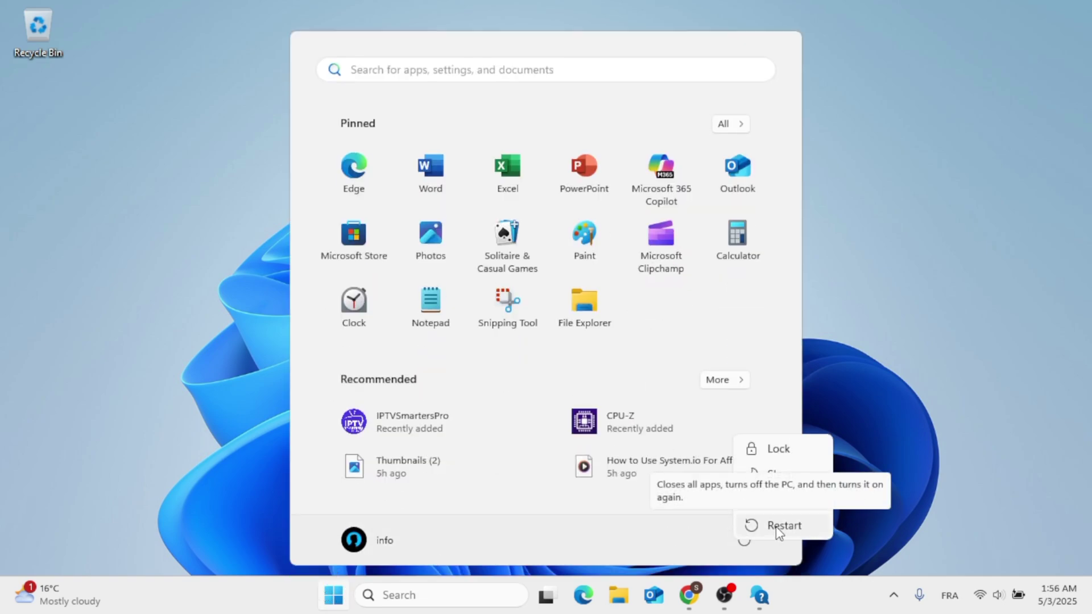
pyautogui.click(936, 351)
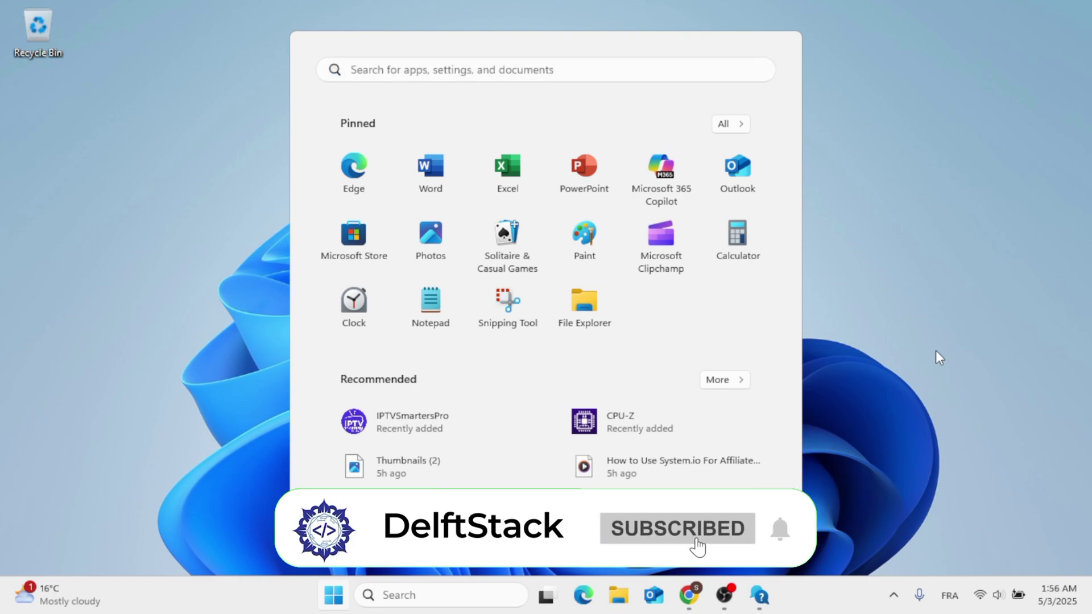